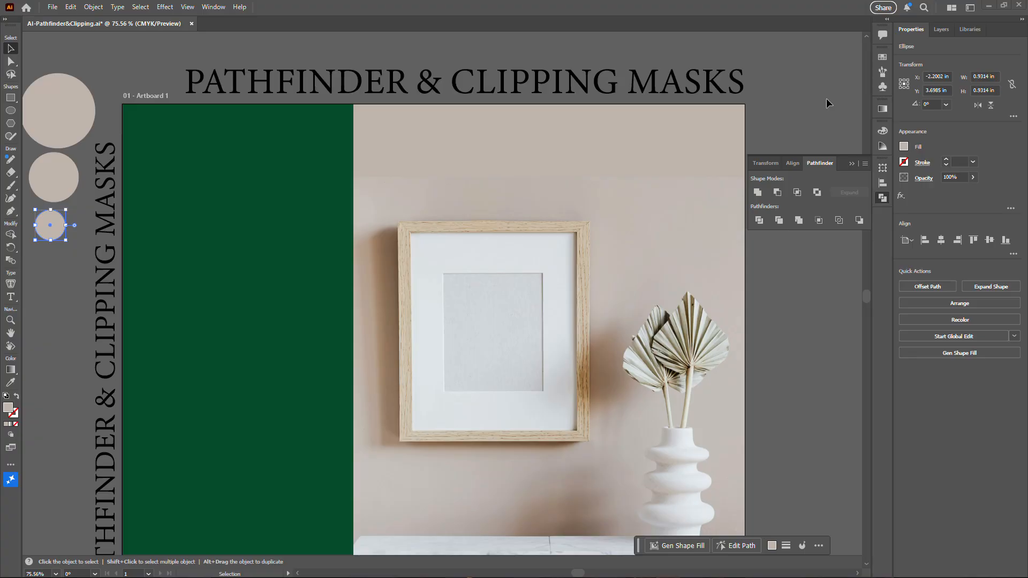
Step: Collapse the Pathfinder panel, look up where it can be reopened, and deselect the small beige circle
left_click(852, 163)
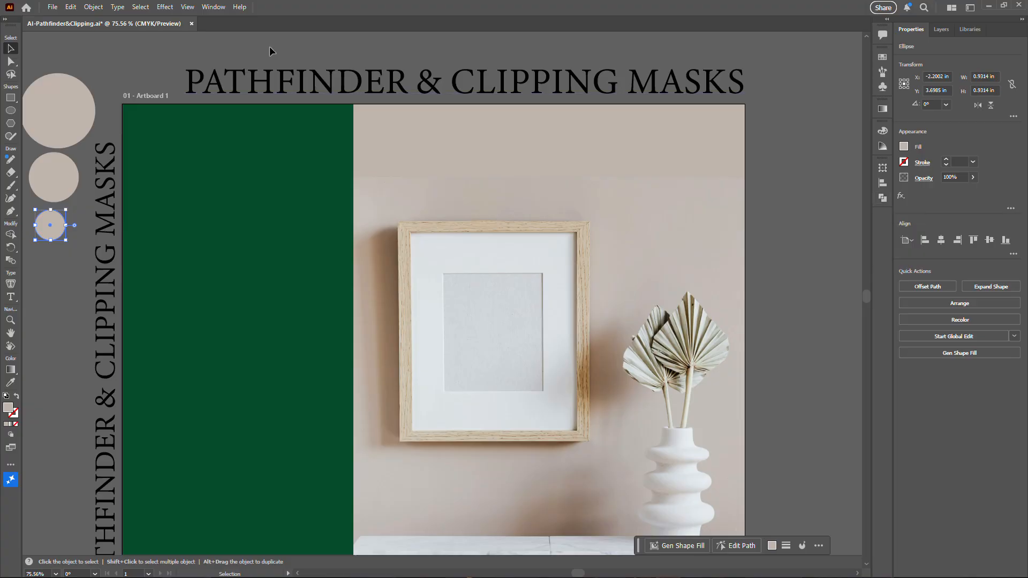
left_click(212, 7)
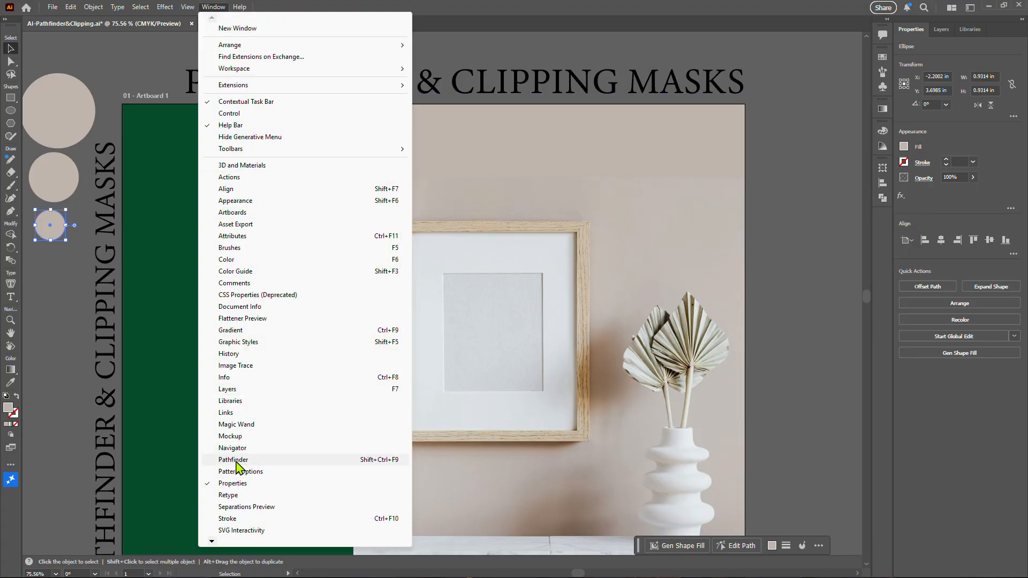
left_click(800, 199)
left_click(798, 198)
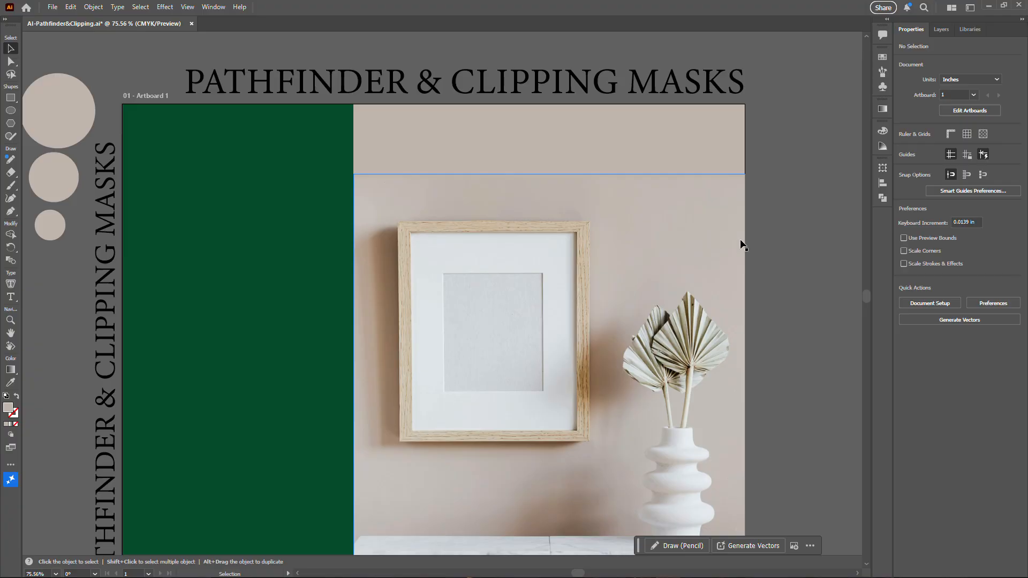
scroll(809, 182, "down", 1)
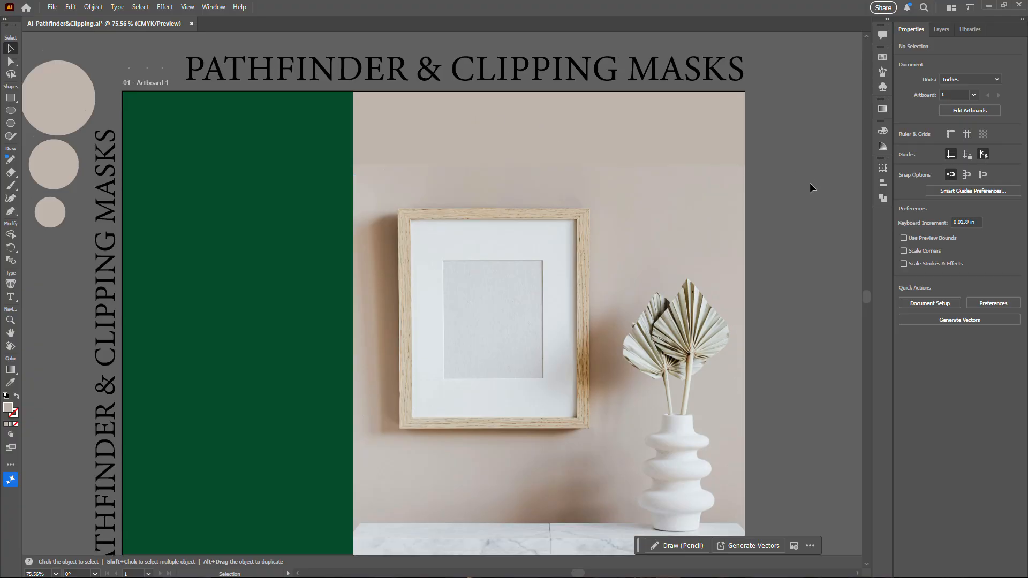
scroll(808, 185, "down", 5)
scroll(802, 187, "up", 4)
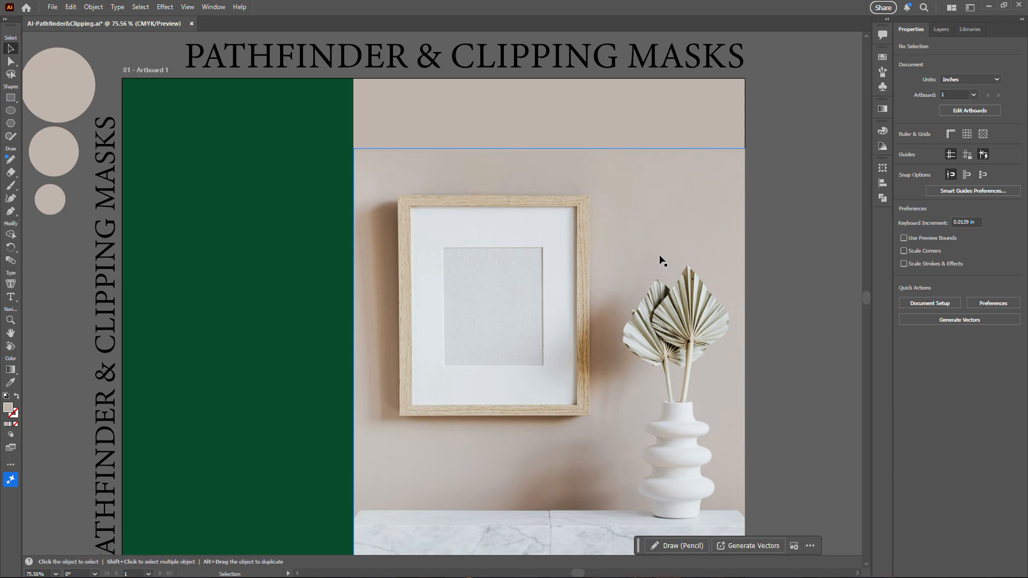
scroll(645, 247, "up", 2)
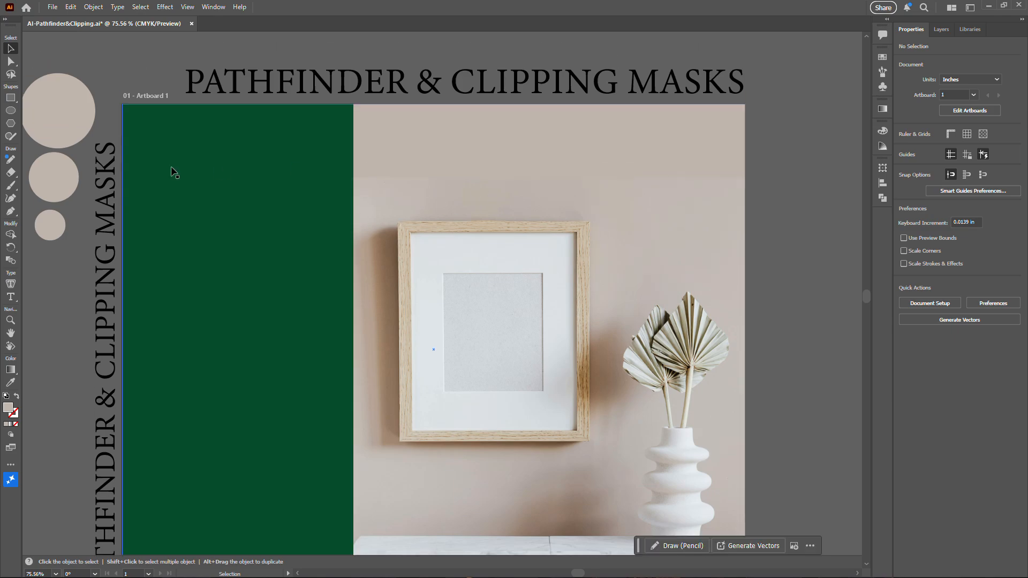
Step: Expand the Pathfinder panel and add the point text "LIKE & SUBSCRIBE" in the beige band above the photo
left_click(10, 297)
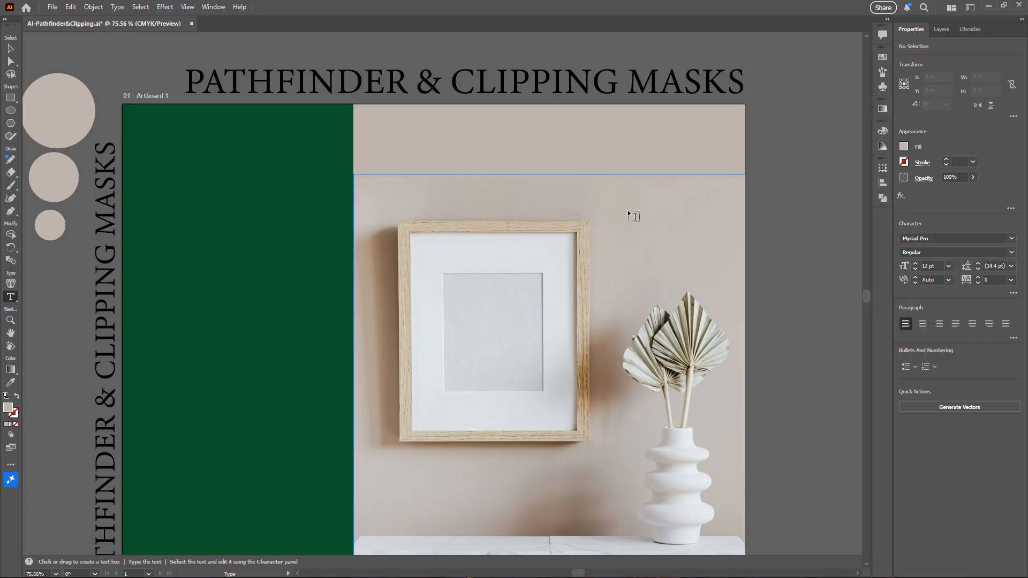
left_click(882, 197)
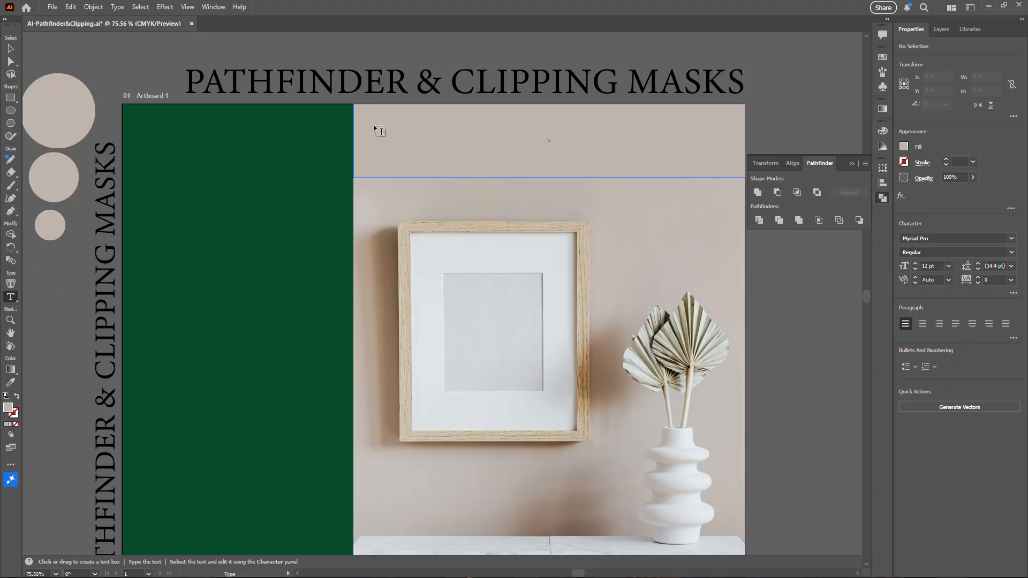
left_click(404, 152)
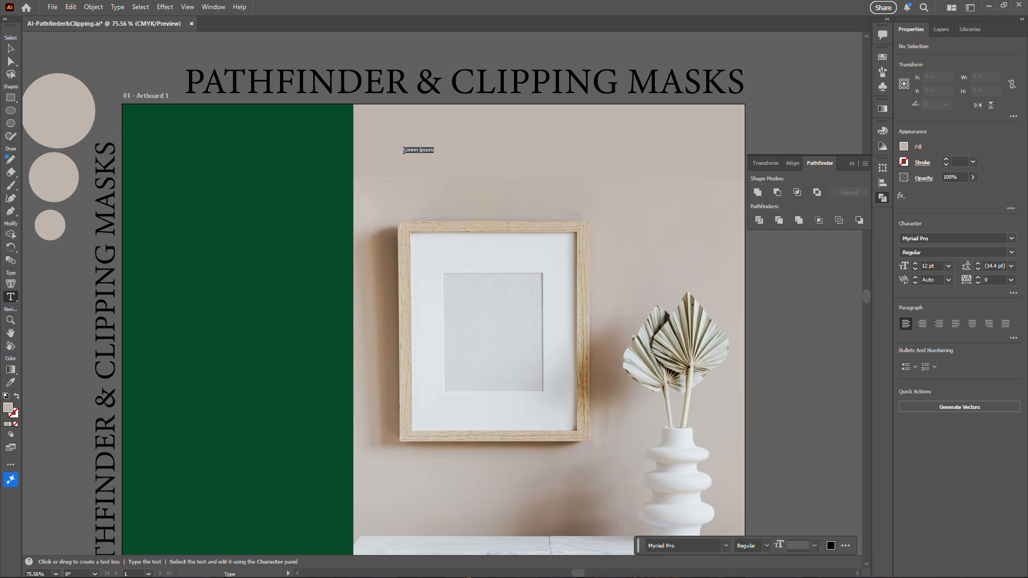
type("LIKE")
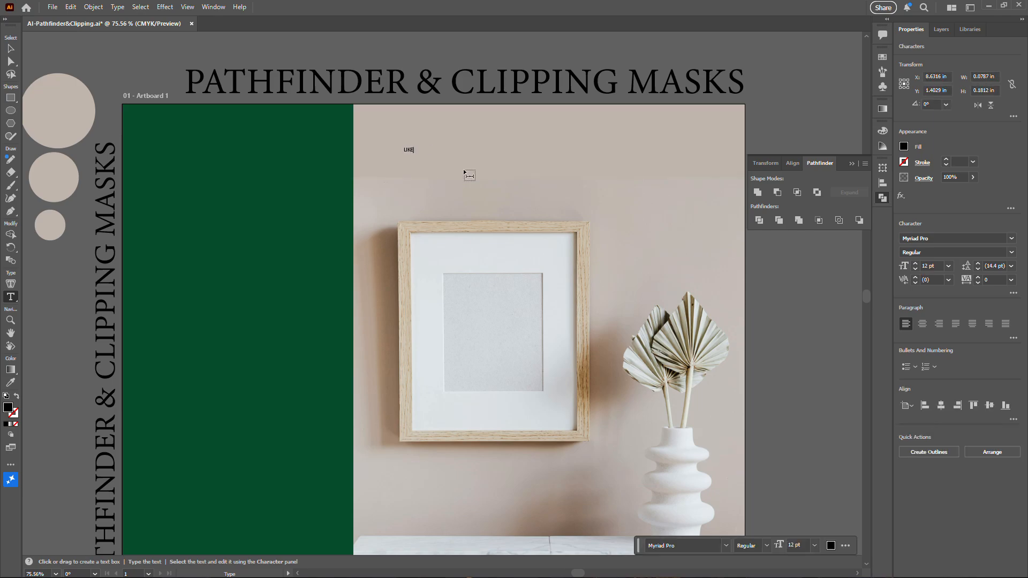
type(" &")
type("SUB")
key("BackSpace")
type("BSCRIBE")
Step: Enlarge the "LIKE & SUBSCRIBE" text to about 73.5 pt and reposition it near the middle of the beige band
left_click(11, 49)
left_click_drag(445, 143, 740, 94)
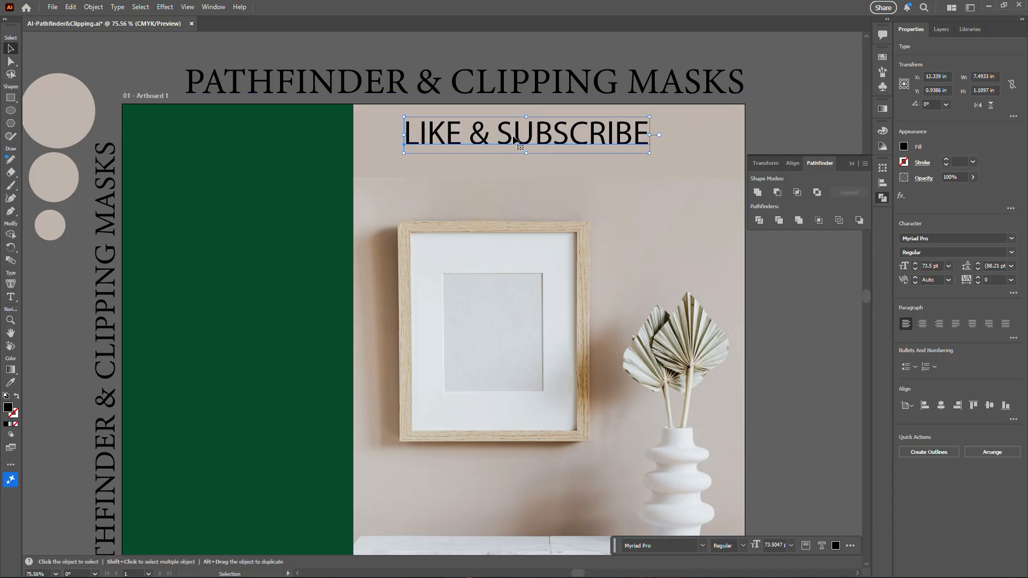
left_click_drag(534, 135, 549, 152)
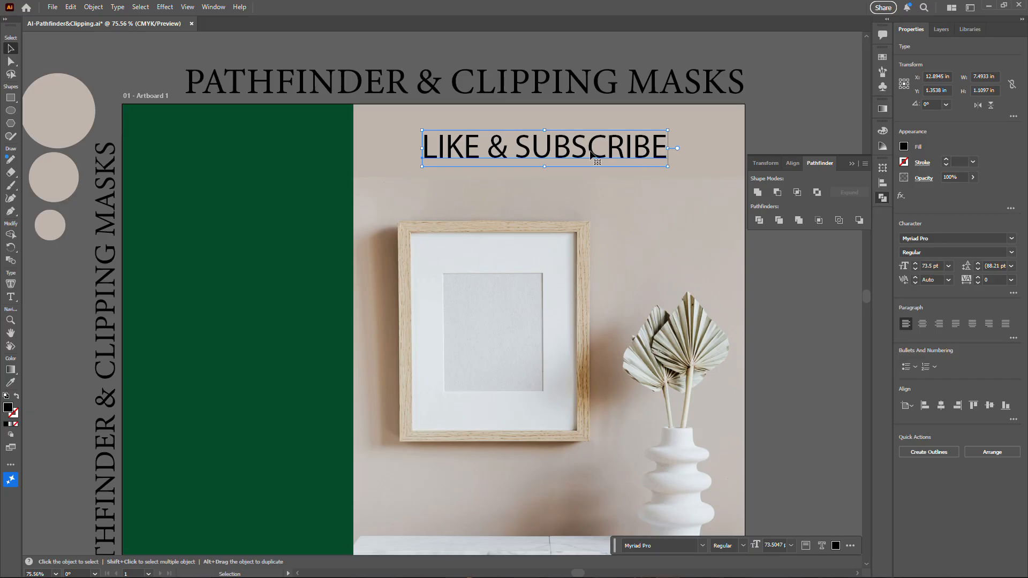
Step: Set the "LIKE & SUBSCRIBE" text in Cooper Black and shift it left so it fits inside the beige band
left_click(1002, 237)
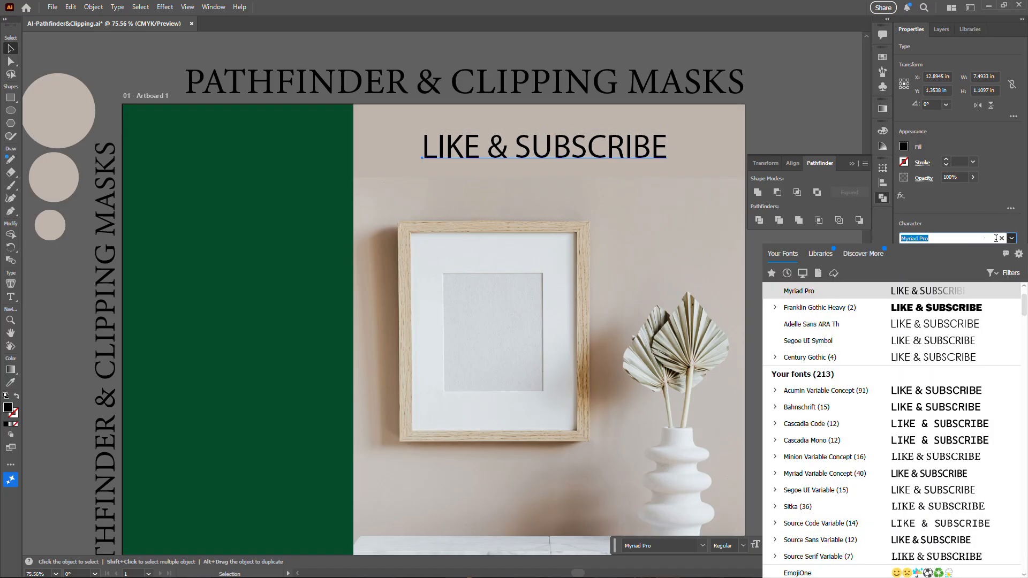
scroll(867, 452, "down", 3)
scroll(862, 456, "down", 6)
scroll(858, 456, "down", 8)
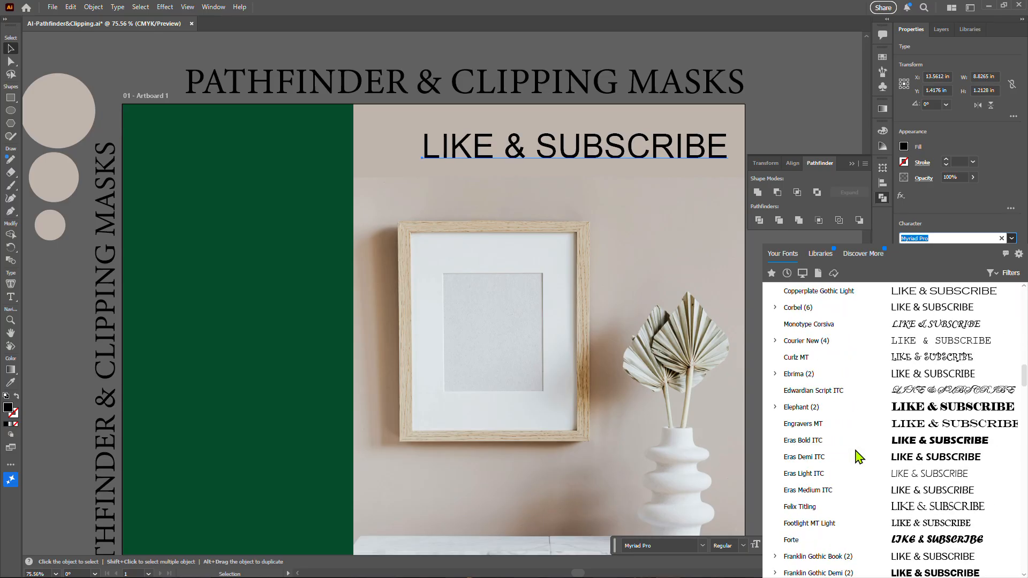
scroll(858, 454, "up", 3)
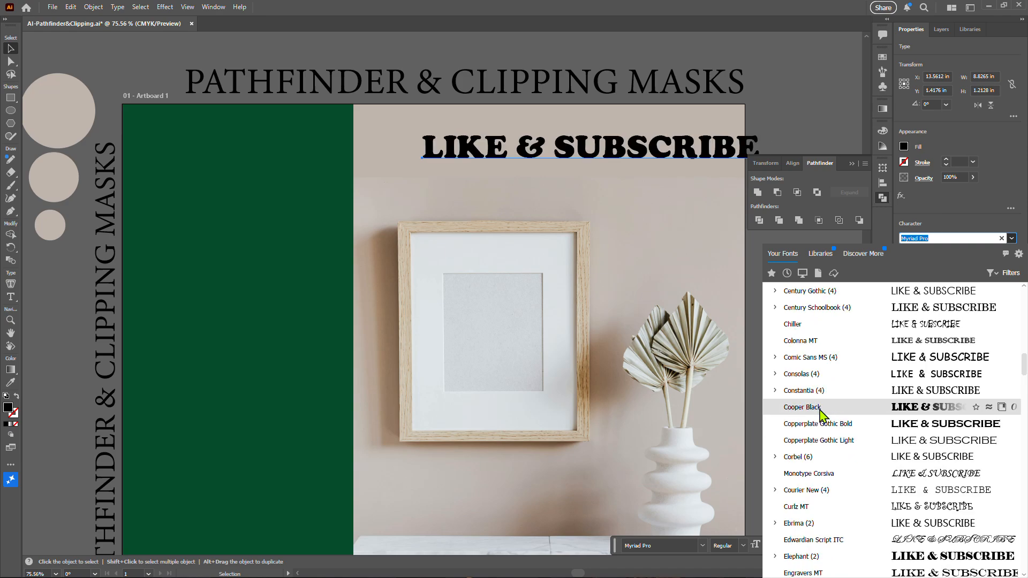
left_click(801, 407)
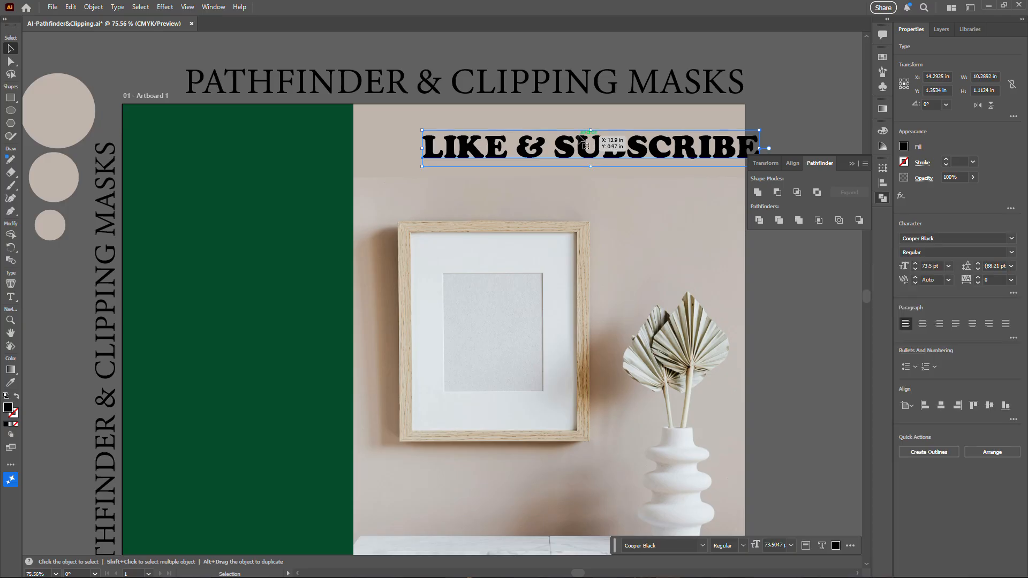
left_click_drag(585, 147, 540, 148)
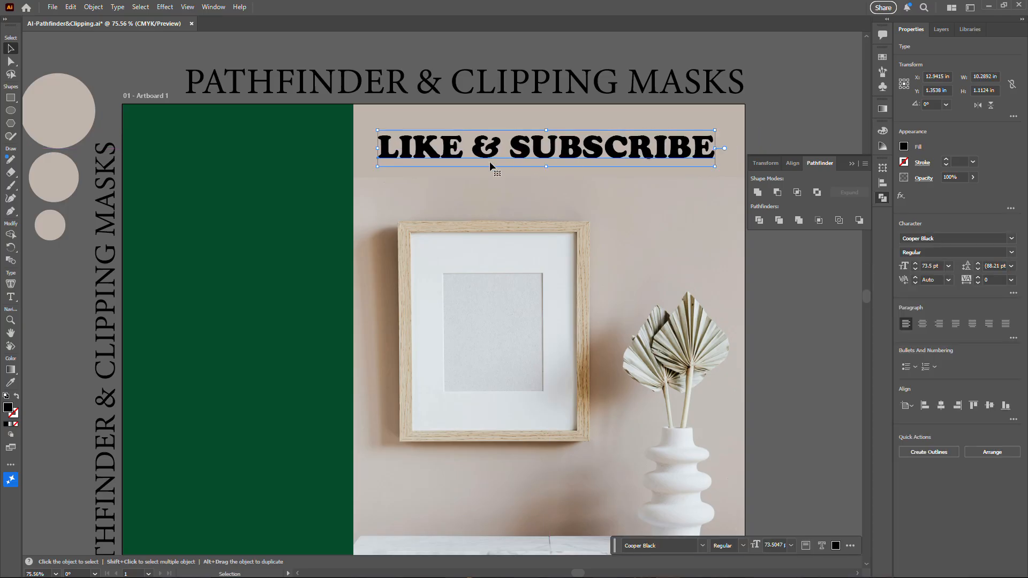
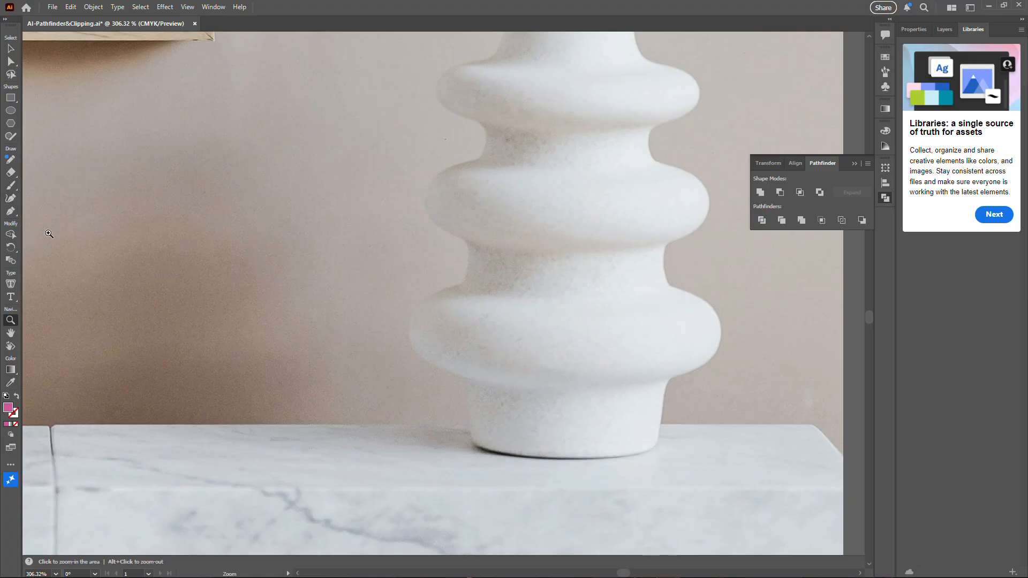
Step: Start a Pen path at the vase's lower-left base and trace its left contour up around the bottom and middle bulges
left_click(10, 212)
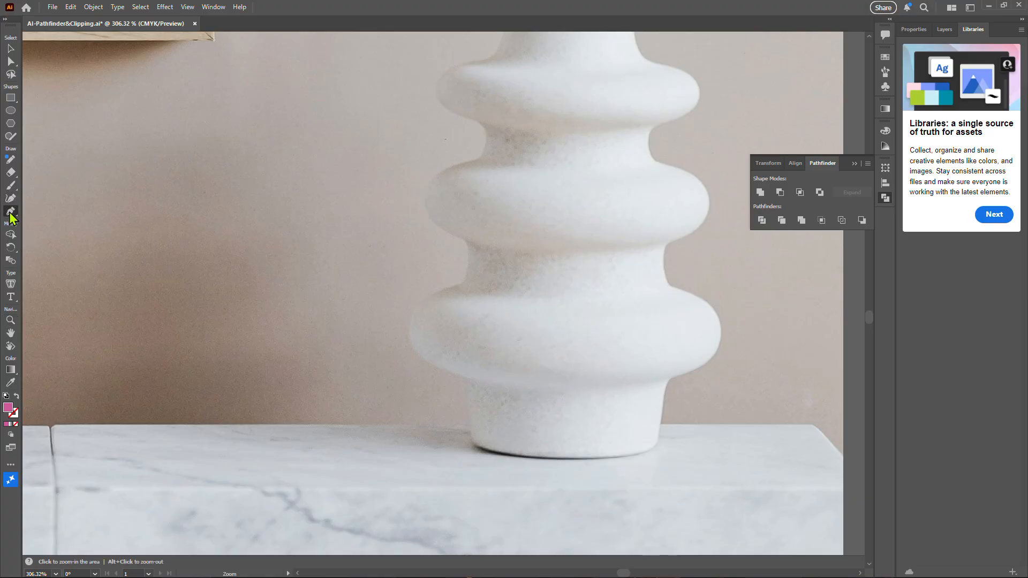
left_click(473, 445)
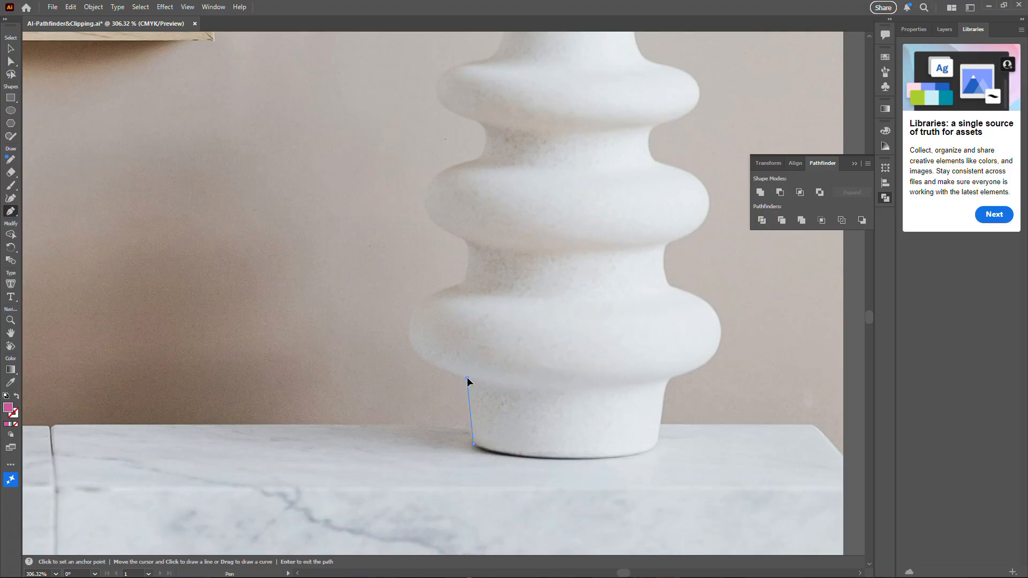
left_click_drag(467, 376, 404, 284)
left_click(467, 378)
left_click_drag(411, 329, 459, 287)
left_click_drag(458, 286, 500, 157)
left_click(463, 239)
left_click(431, 181)
left_click(473, 160)
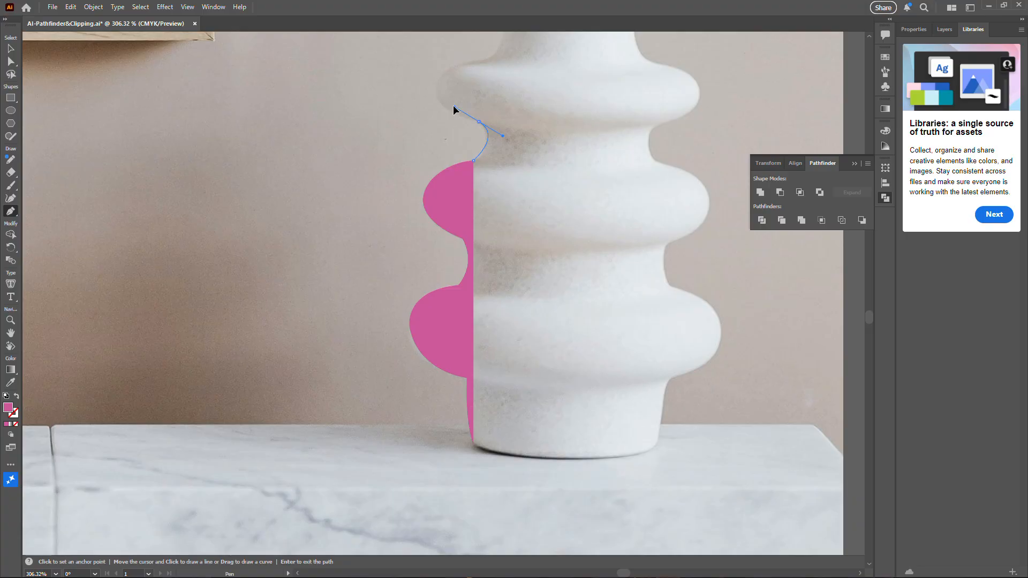
Step: Continue the Pen path around the vase's top-left bulge and up the neck to the left corner of the rim
left_click_drag(458, 100, 458, 99)
key("space")
left_click_drag(554, 93, 565, 221)
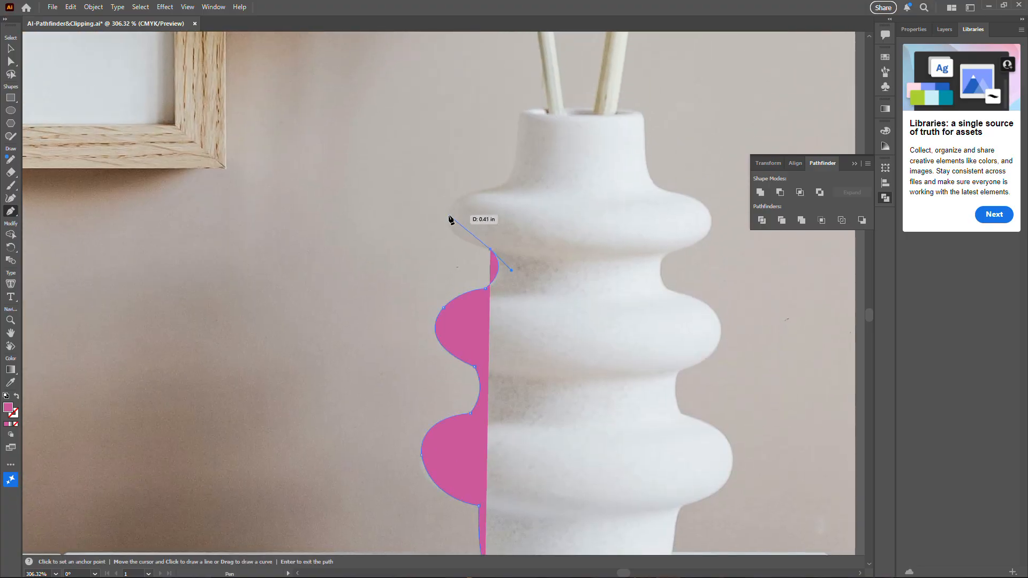
left_click_drag(449, 216, 454, 191)
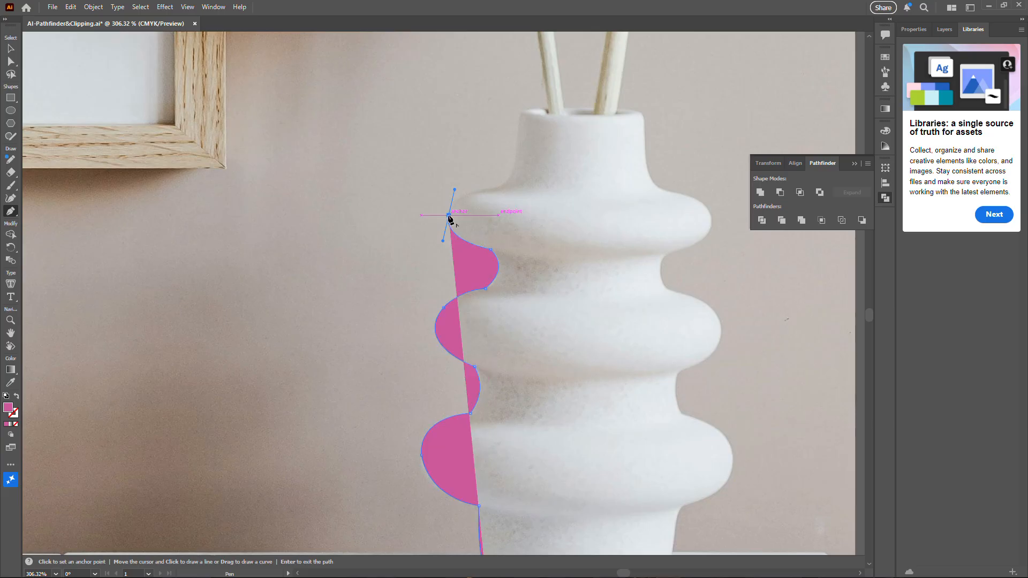
left_click(449, 215)
left_click_drag(515, 177, 524, 139)
left_click(484, 190)
left_click(515, 166)
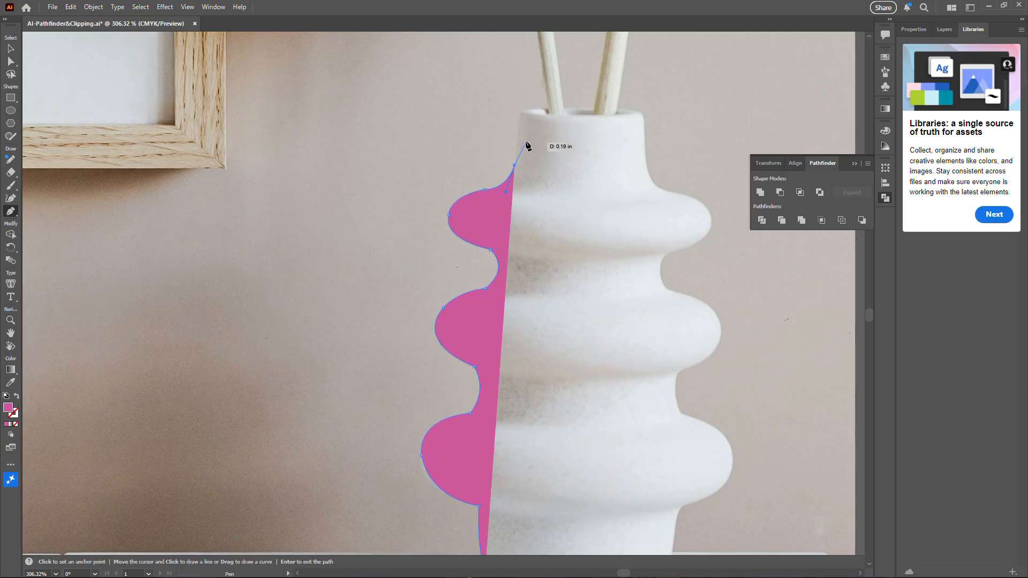
left_click_drag(533, 107, 538, 105)
left_click(526, 110)
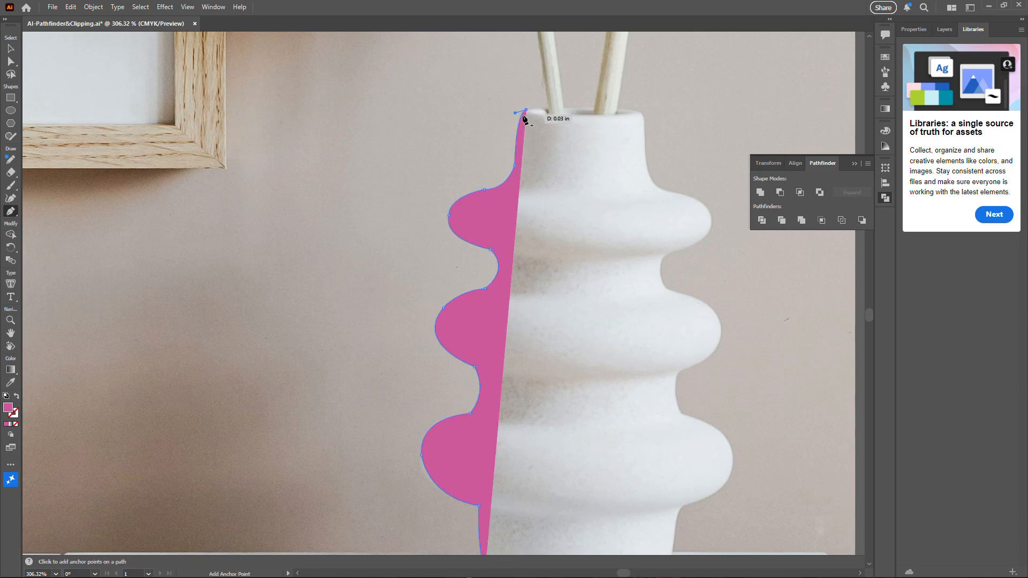
Step: Trace across the vase's rim, down the right side of the neck and around the top-right bulge
left_click_drag(641, 113, 720, 124)
left_click(641, 113)
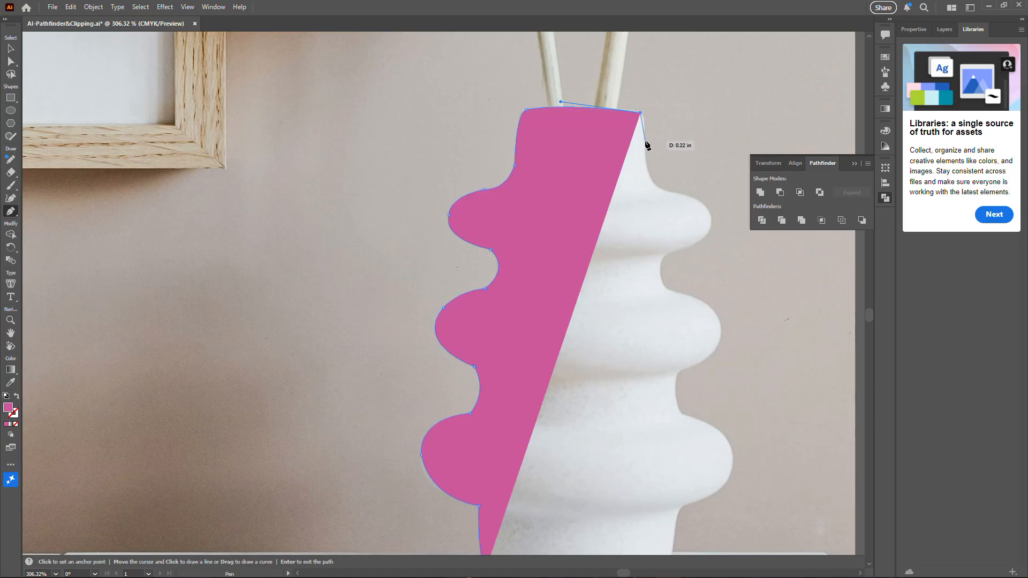
left_click_drag(644, 135, 643, 154)
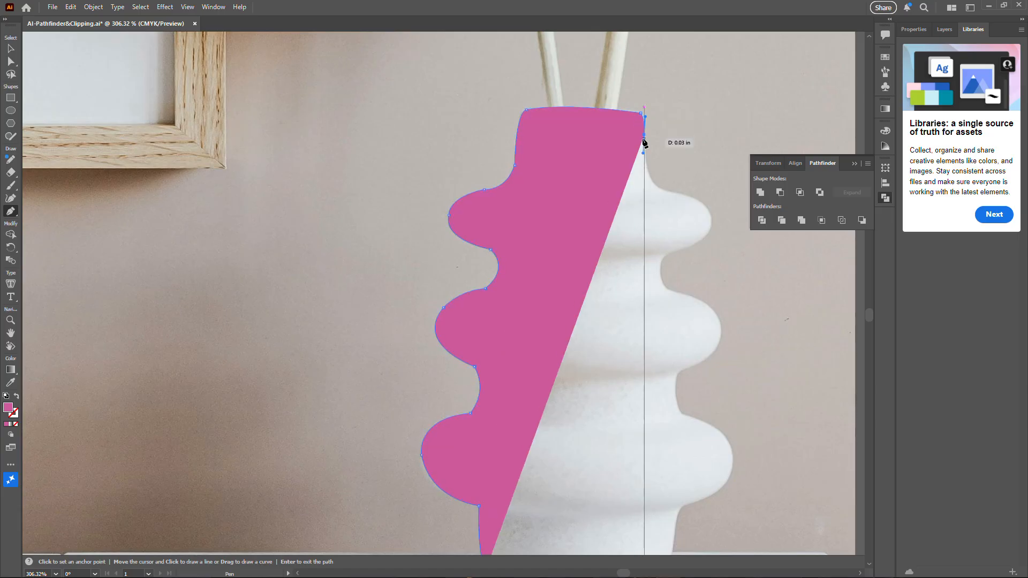
left_click(644, 135)
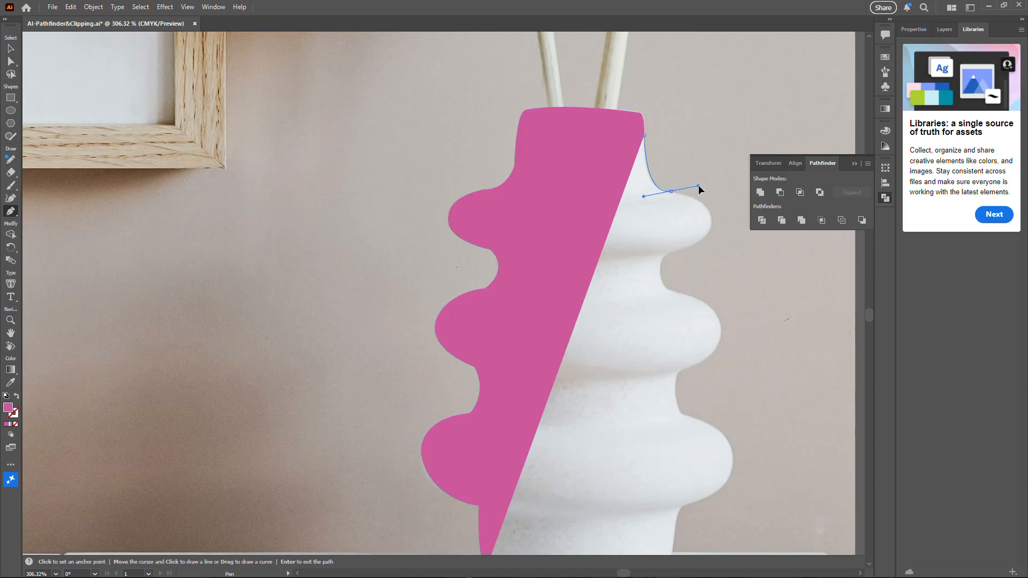
left_click_drag(698, 184, 702, 195)
left_click(670, 191)
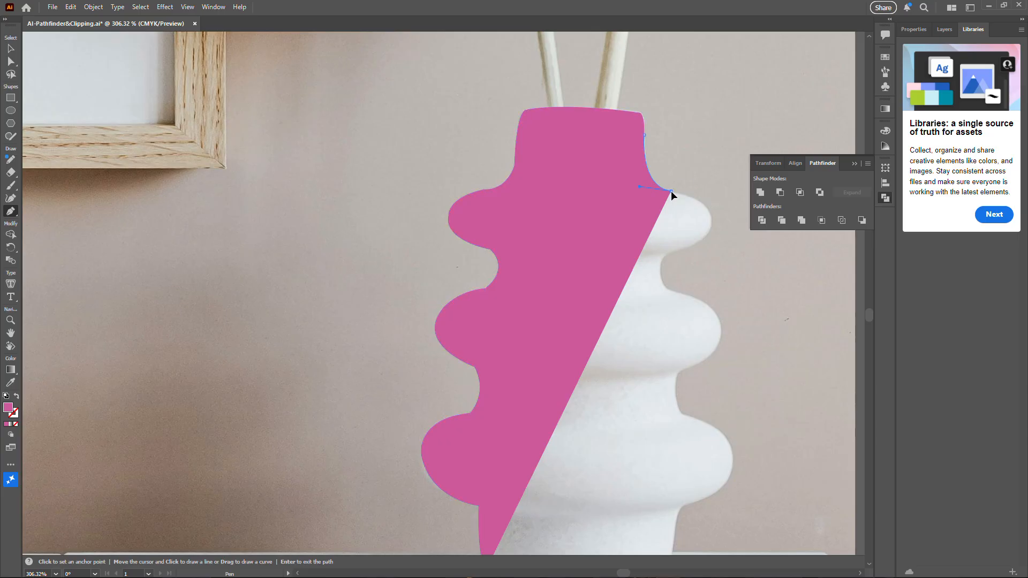
left_click_drag(701, 241, 662, 279)
left_click(701, 241)
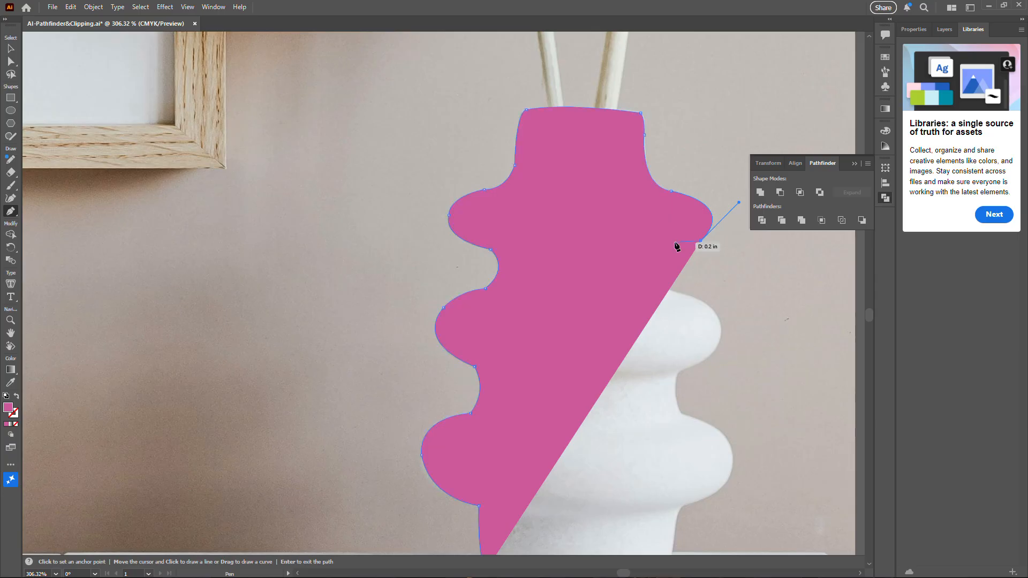
Step: Remove the fill from the vase path and continue tracing down the right side around the middle bulge
left_click(16, 425)
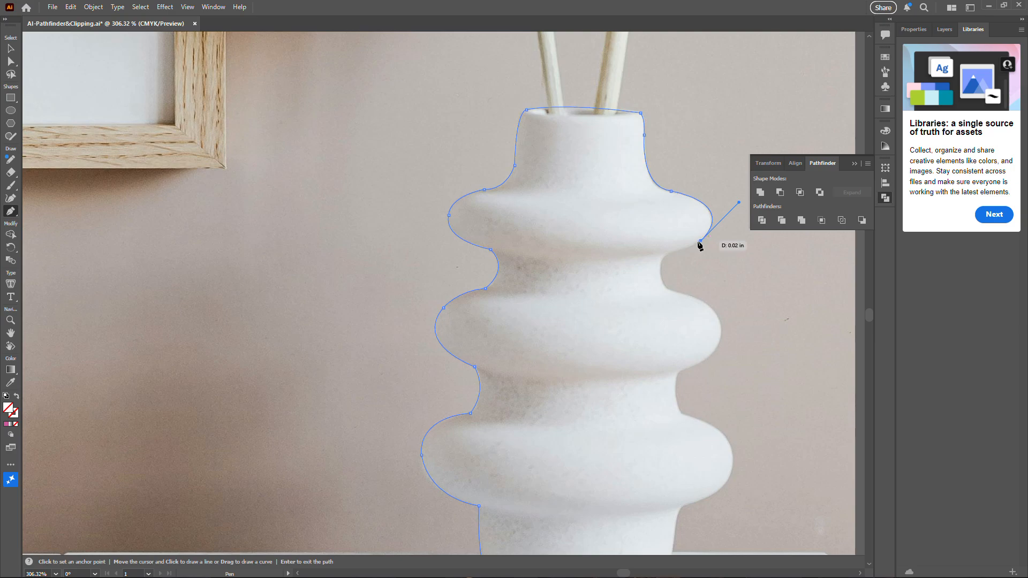
left_click(669, 252)
mouse_move(669, 289)
left_mouse_down()
mouse_move(731, 365)
mouse_move(723, 345)
left_mouse_up()
left_click(721, 329)
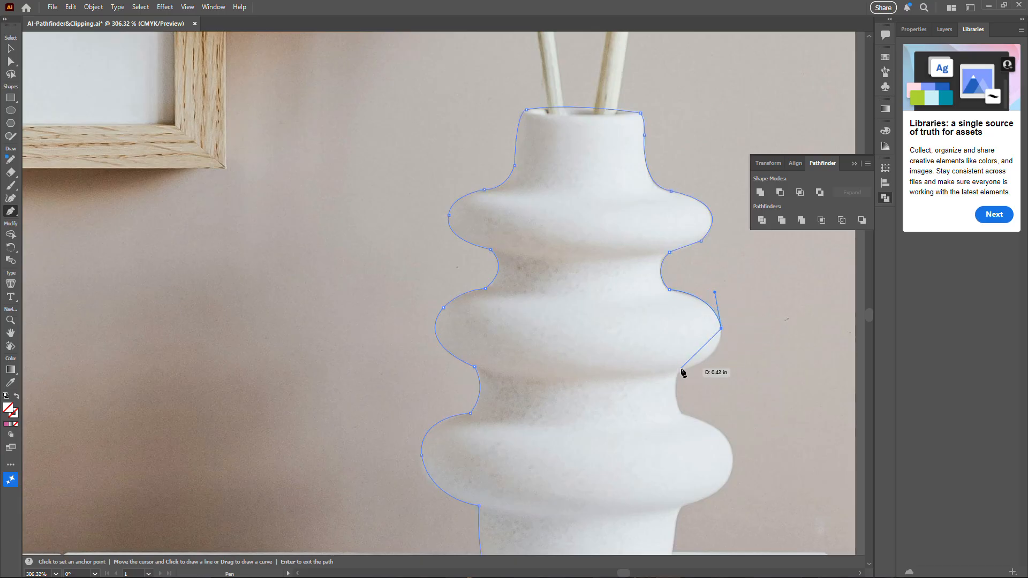
left_click(681, 371)
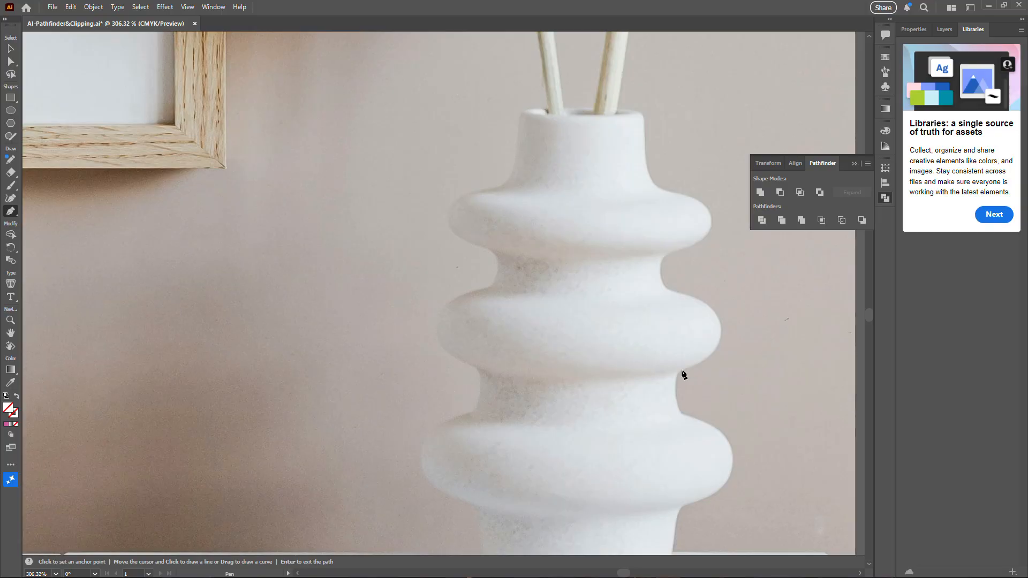
left_click_drag(659, 367, 636, 381)
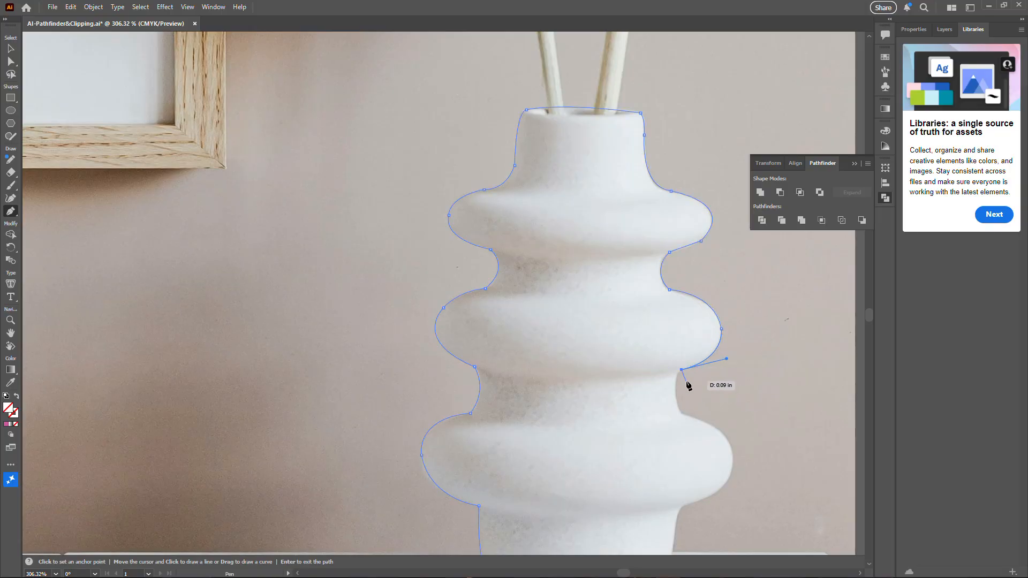
Step: Trace the lower-right waist and the vase's bottom-right bulge down to where it meets the base
left_click_drag(682, 414, 697, 446)
left_click(682, 415)
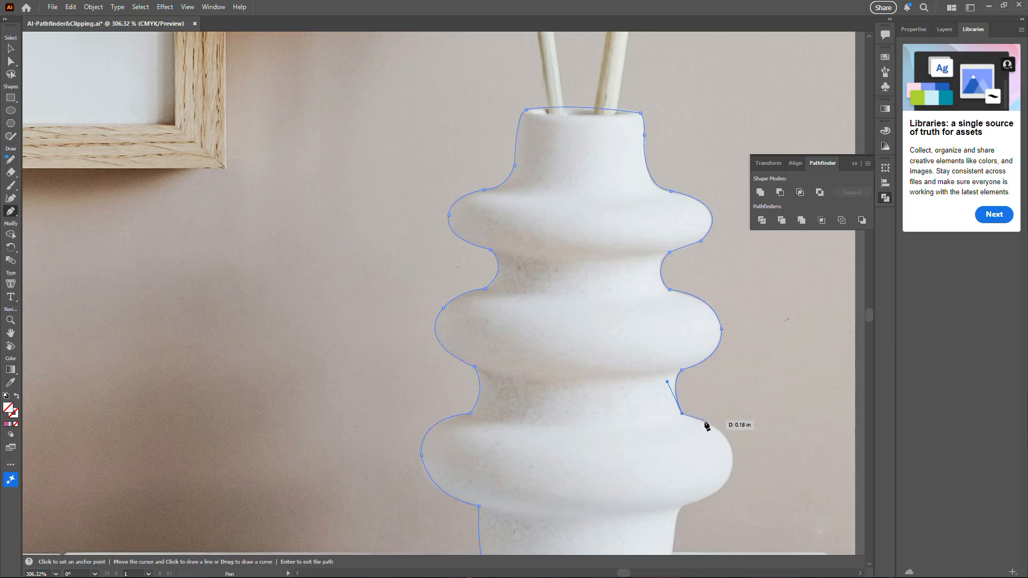
left_click_drag(733, 460, 642, 515)
left_click(732, 459)
scroll(783, 477, "down", 5)
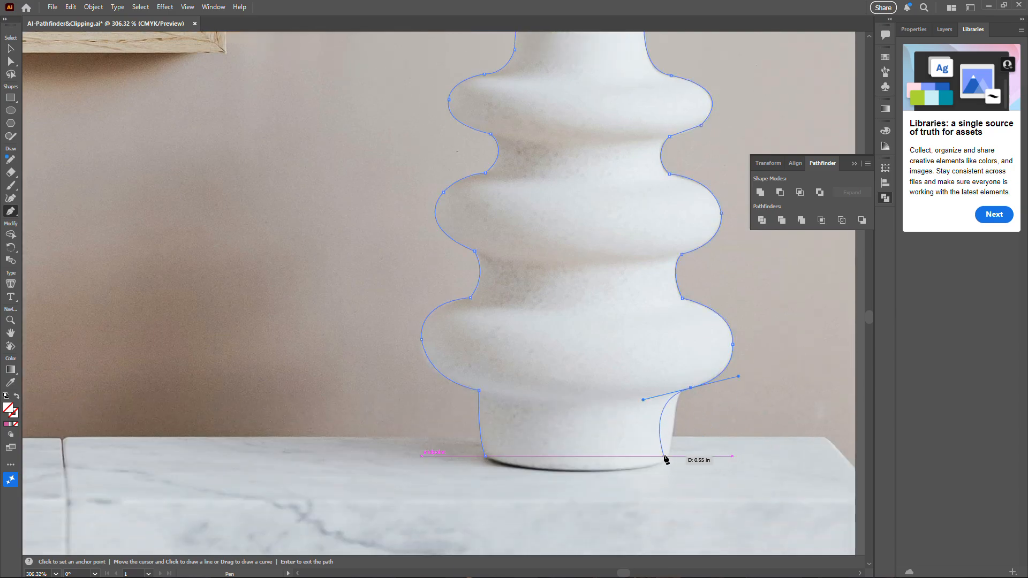
left_click(690, 387)
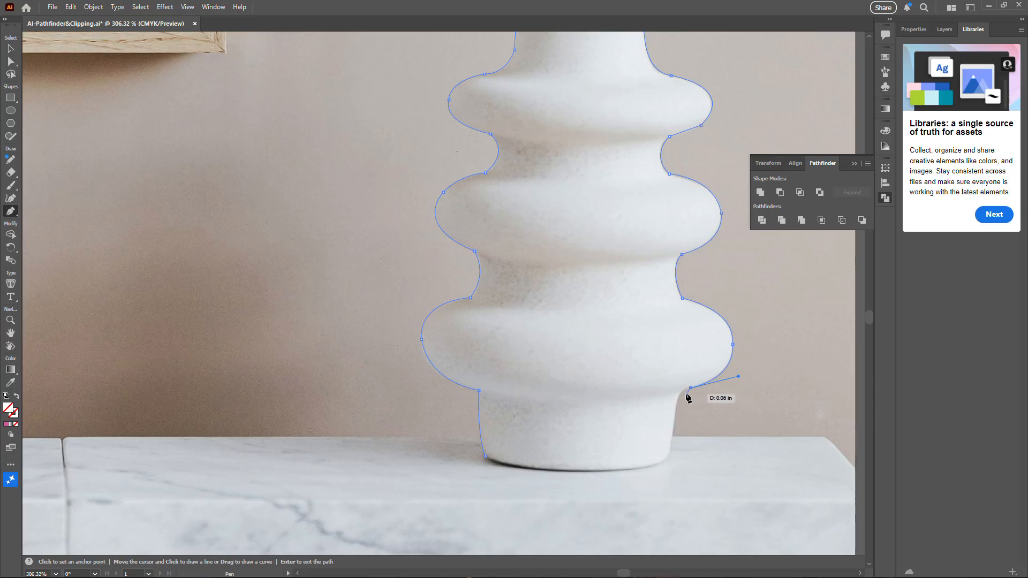
Step: Trace the right side of the vase's base and close the path along its curved bottom edge
left_click_drag(677, 401, 673, 416)
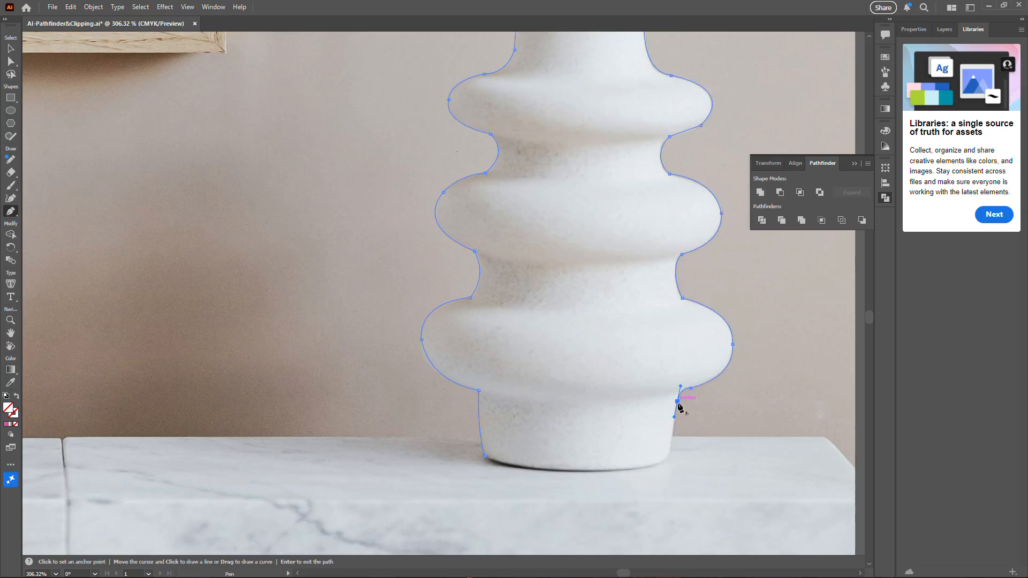
left_click(670, 456)
left_click_drag(485, 456, 352, 423)
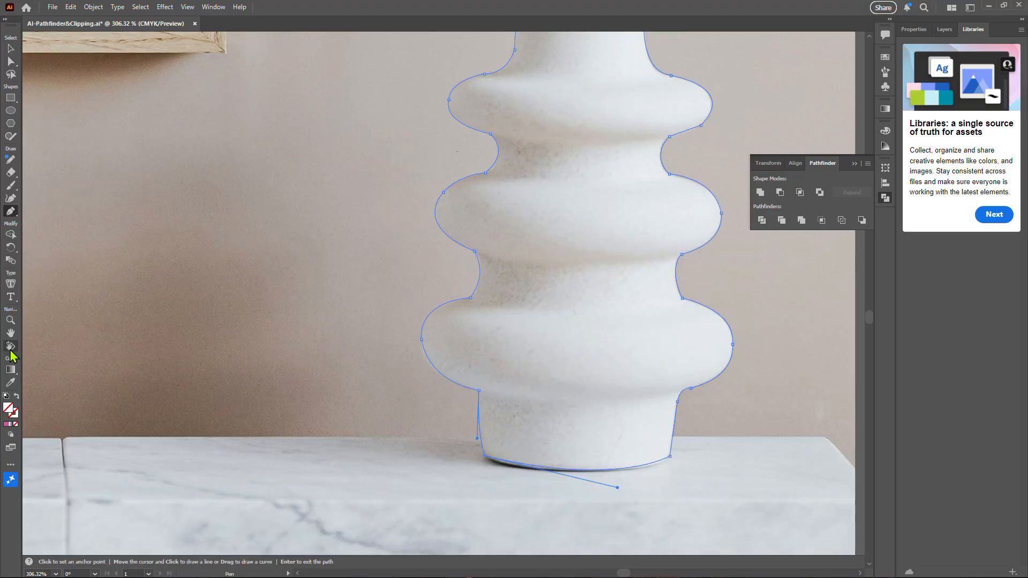
Step: Fill the closed vase path with a solid burnt-orange colour
double_click(9, 409)
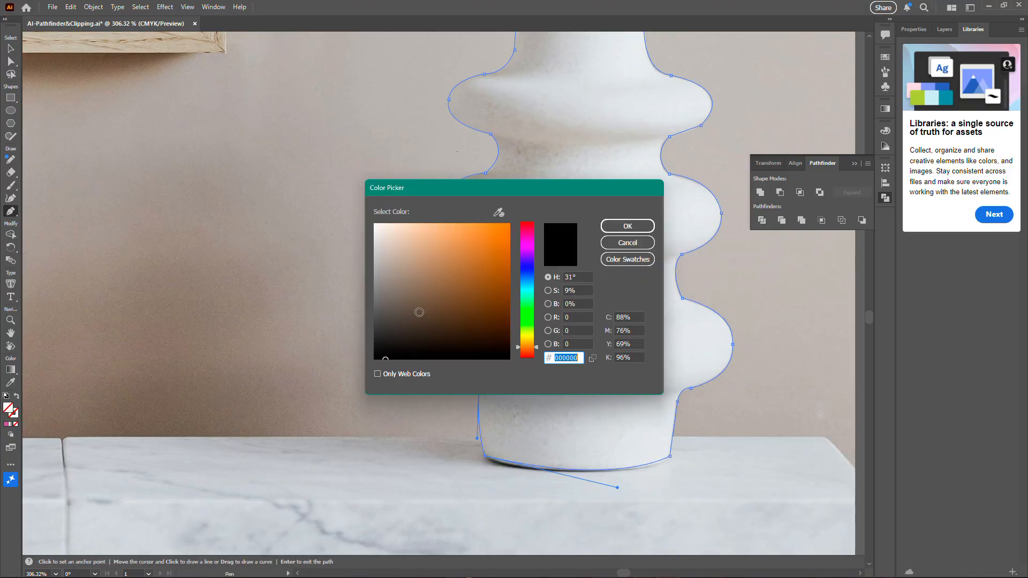
left_click(484, 268)
left_click(624, 225)
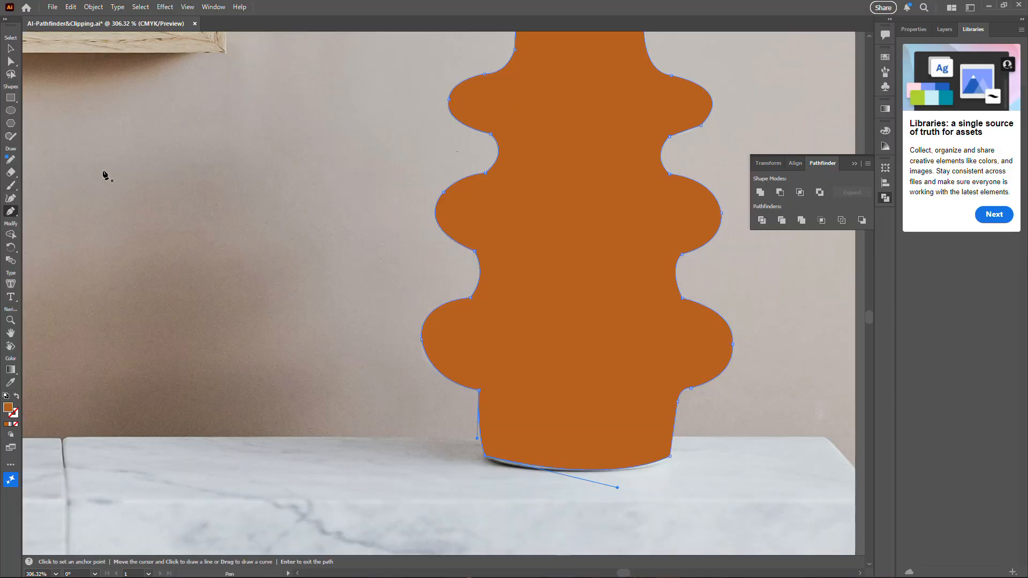
Step: Select the vase shape together with the photo and make a clipping mask from them
key("v")
left_click(457, 199)
key("z")
left_click(598, 267, "alt")
left_click(598, 266, "alt")
left_click(225, 242, "alt")
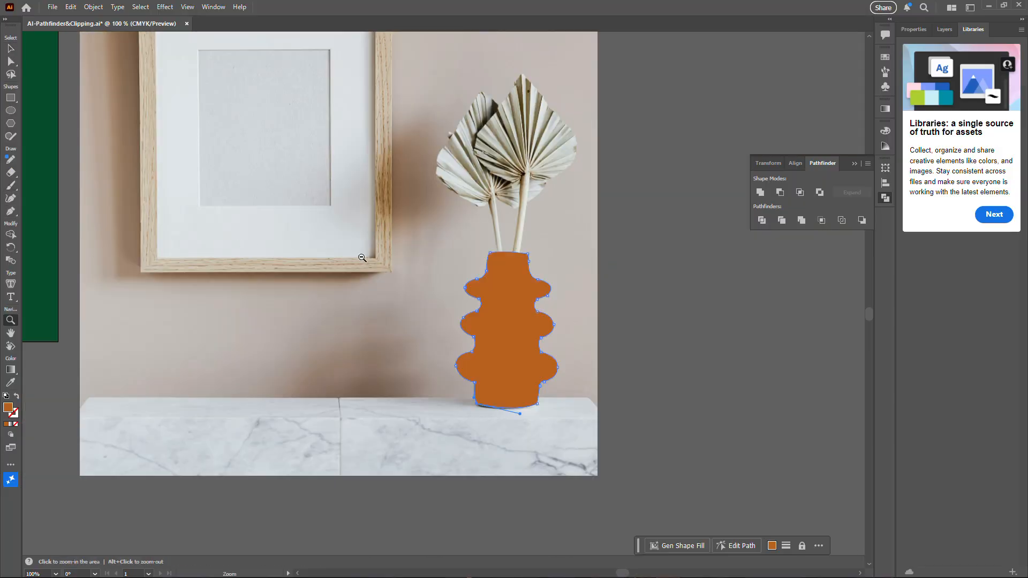
key("v")
left_click_drag(647, 280, 487, 350)
right_click(575, 284)
left_click(614, 444)
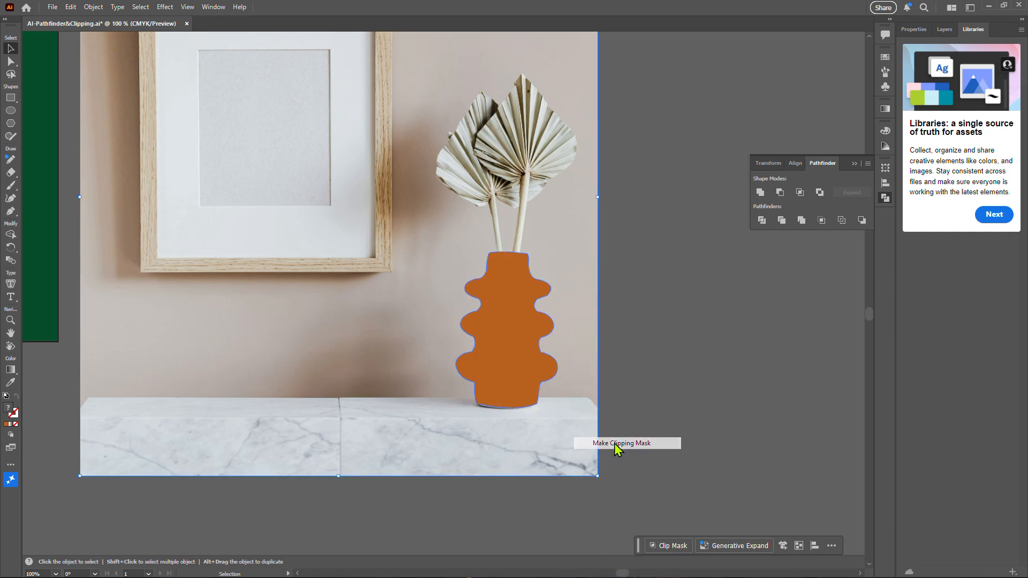
Step: Move the clipped vase onto the lower-right corner of the green artboard
left_click_drag(476, 344, 123, 277)
left_click_drag(247, 248, 949, 324)
left_click_drag(790, 343, 624, 345)
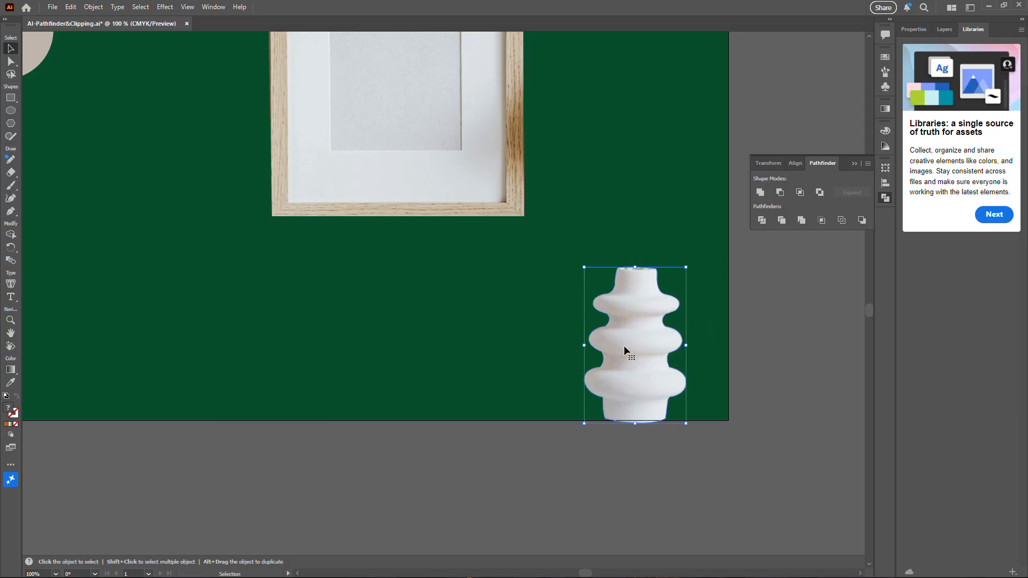
Step: Enlarge the vase and position it with its base on the artboard's bottom edge, overhanging the right edge, and deselect it
left_click_drag(683, 270, 803, 165)
left_click_drag(665, 422, 673, 429)
scroll(664, 429, "down", 5)
key("z")
left_click(344, 256, "alt")
left_click(421, 230, "alt")
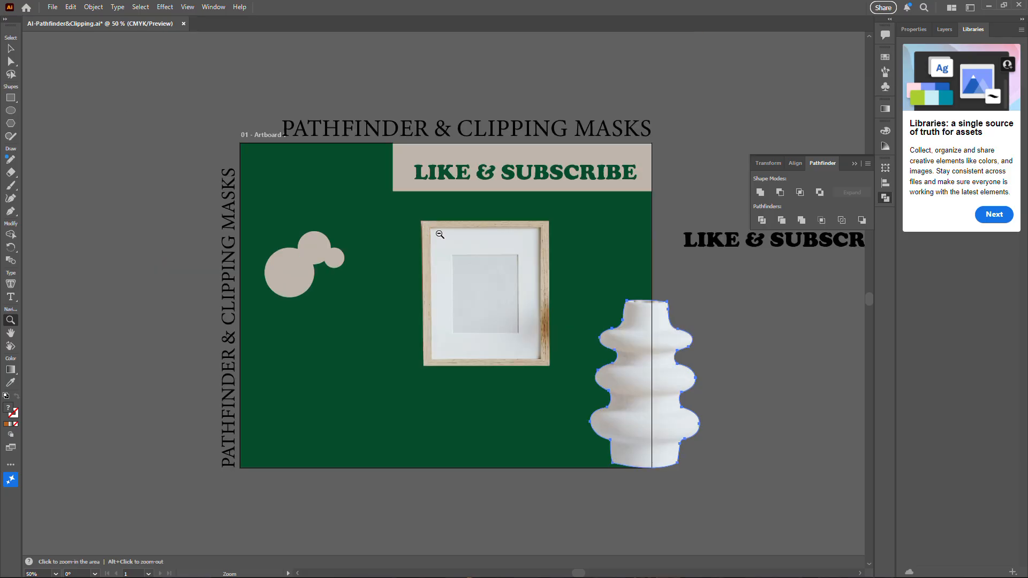
left_click(11, 48)
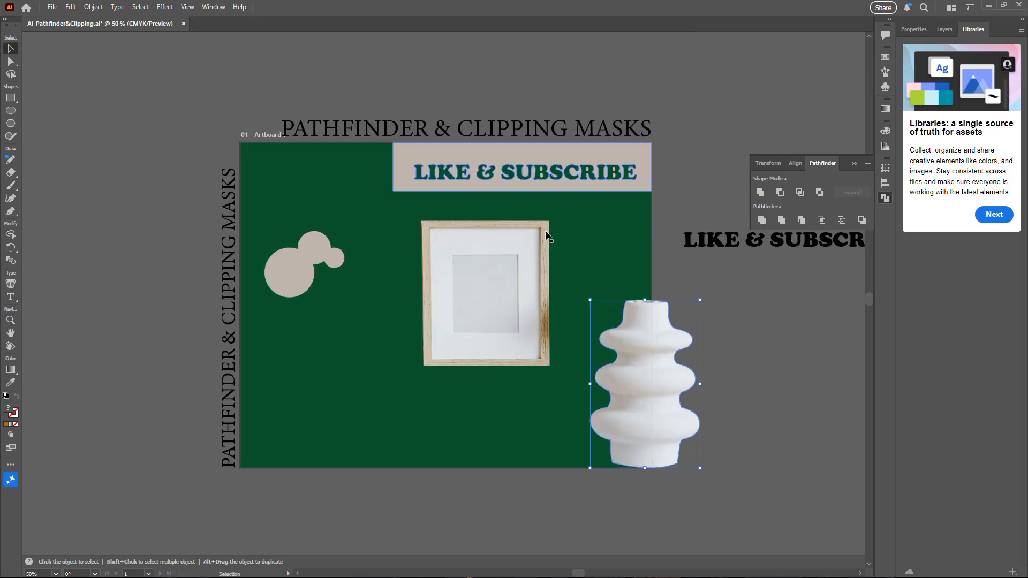
left_click(754, 347)
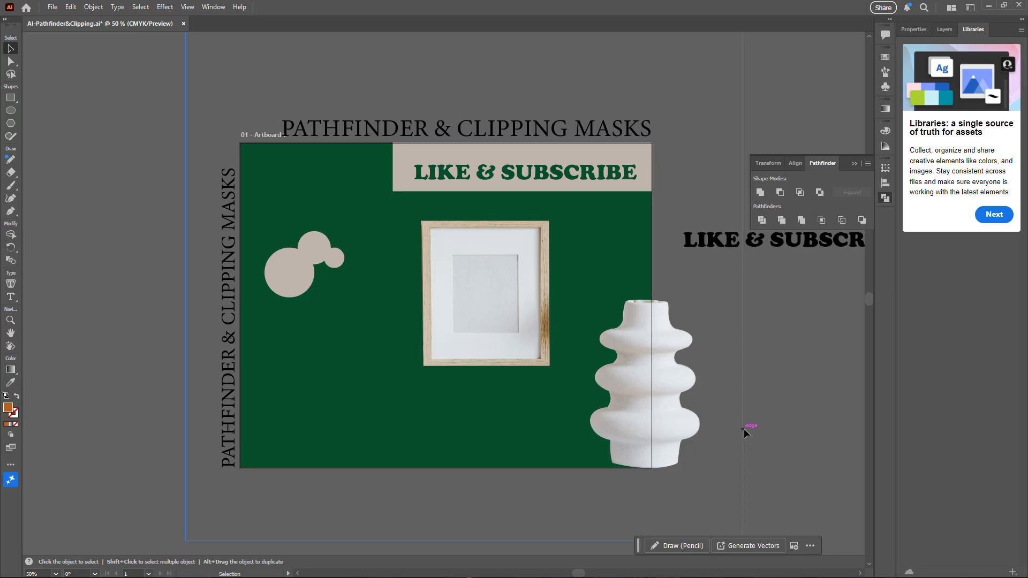
Step: Enlarge the picture frame and place it behind the vase so that it reaches the artboard's bottom edge
left_click_drag(500, 335, 563, 445)
left_click_drag(485, 329, 327, 229)
left_click(767, 365)
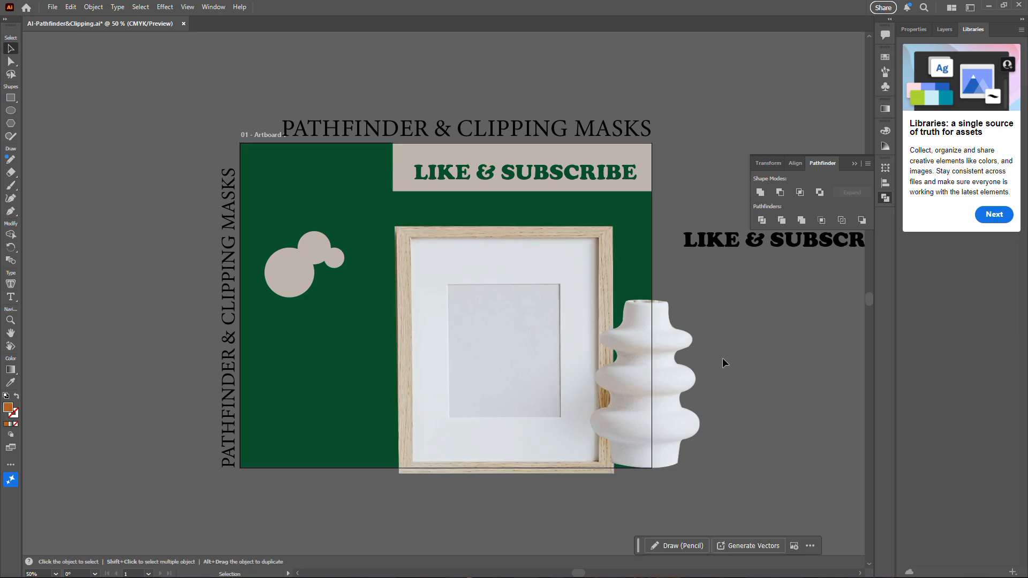